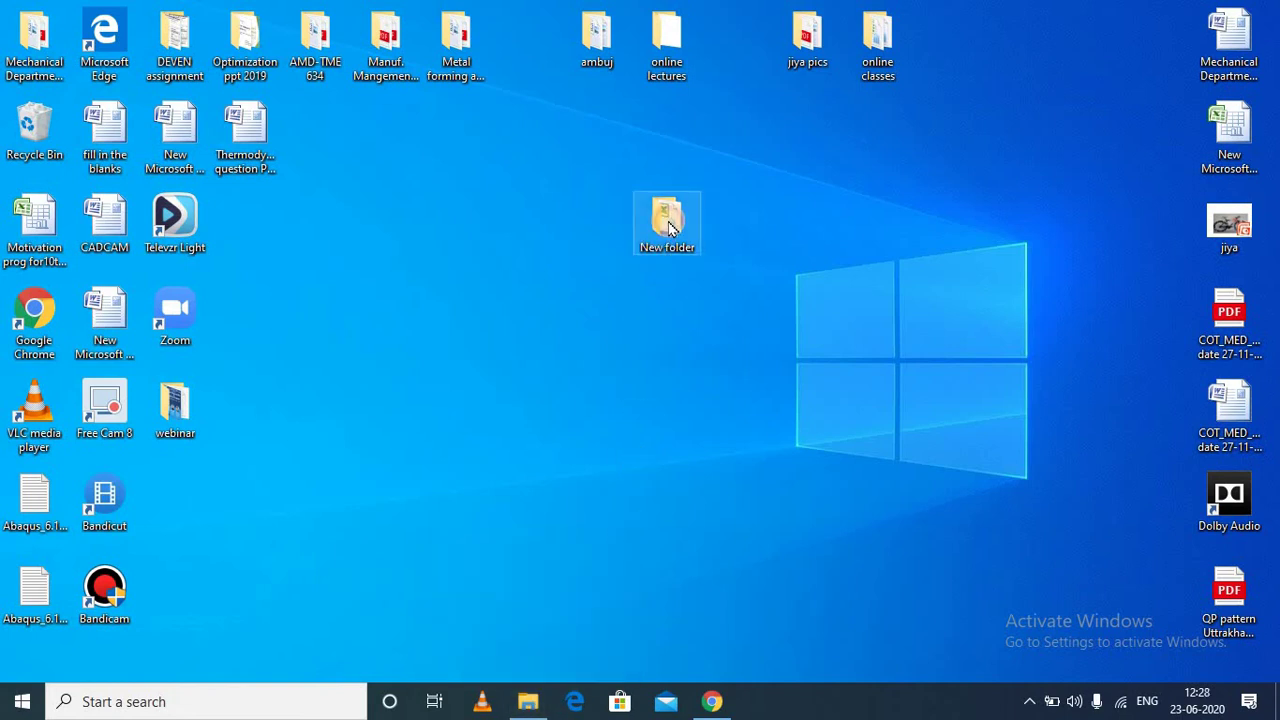
Step: Open New folder on the desktop, maximize it, and select the Motivation prog for10th students workbook
{"action": "double_click", "coordinate": [668, 222]}
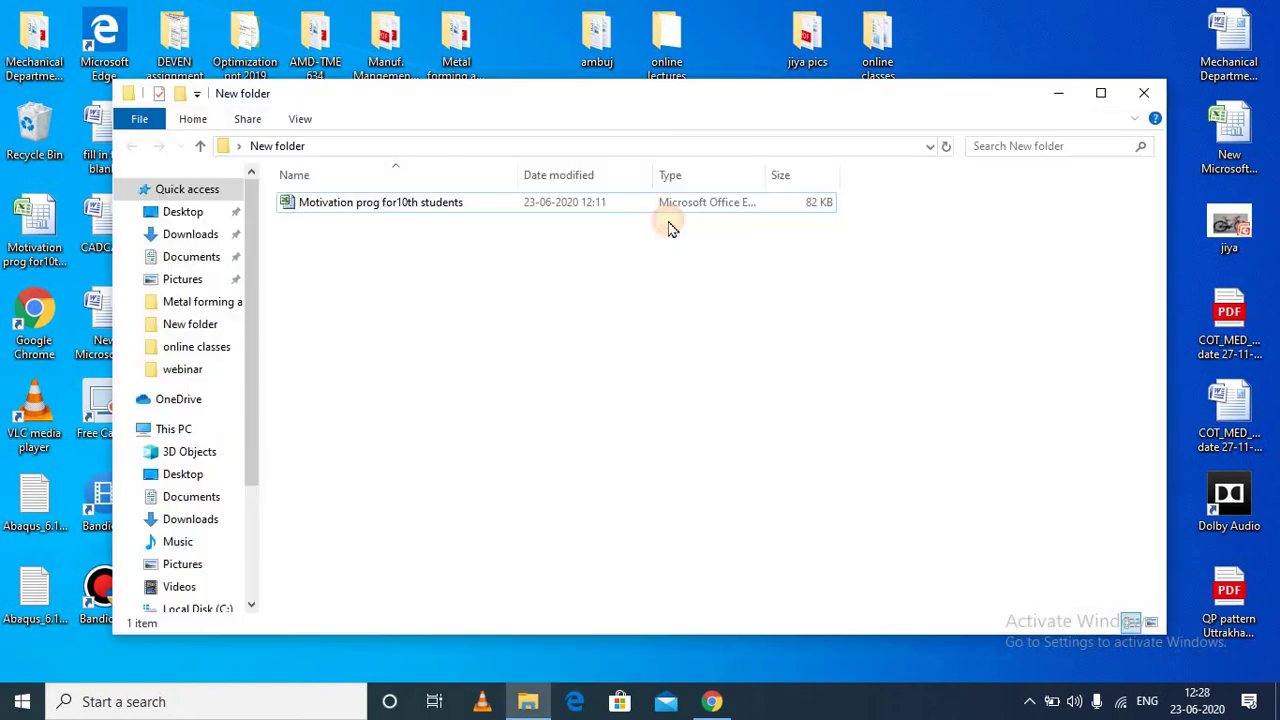
{"action": "left_click", "coordinate": [1101, 93]}
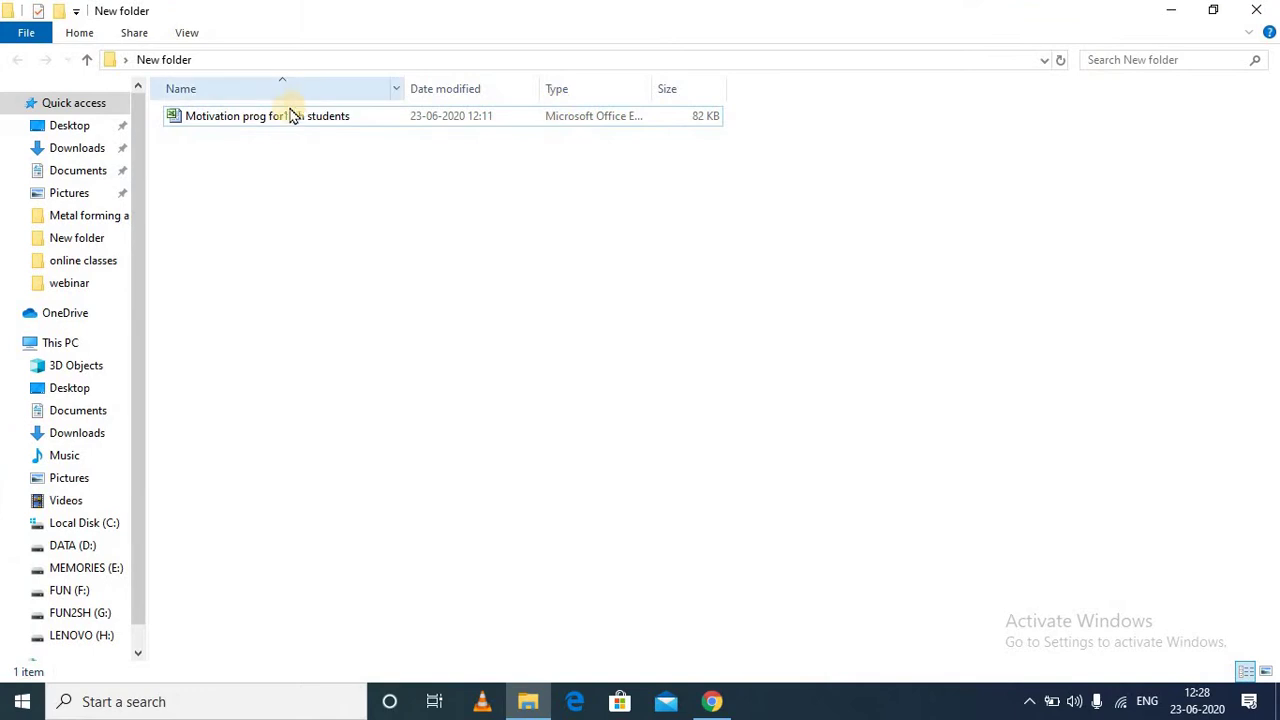
{"action": "left_click", "coordinate": [285, 118]}
{"action": "left_click", "coordinate": [285, 118]}
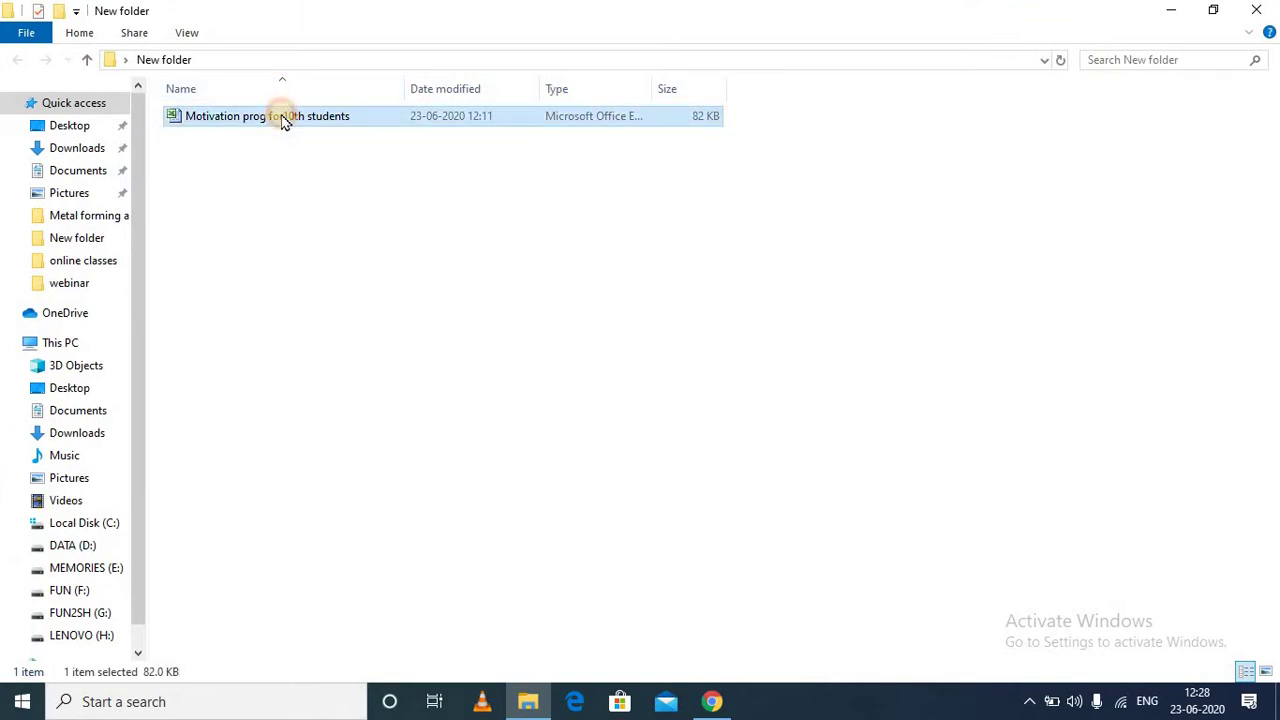
Step: Open the workbook maximized in Excel and show the Save As choices from the Office Button
{"action": "double_click", "coordinate": [283, 118]}
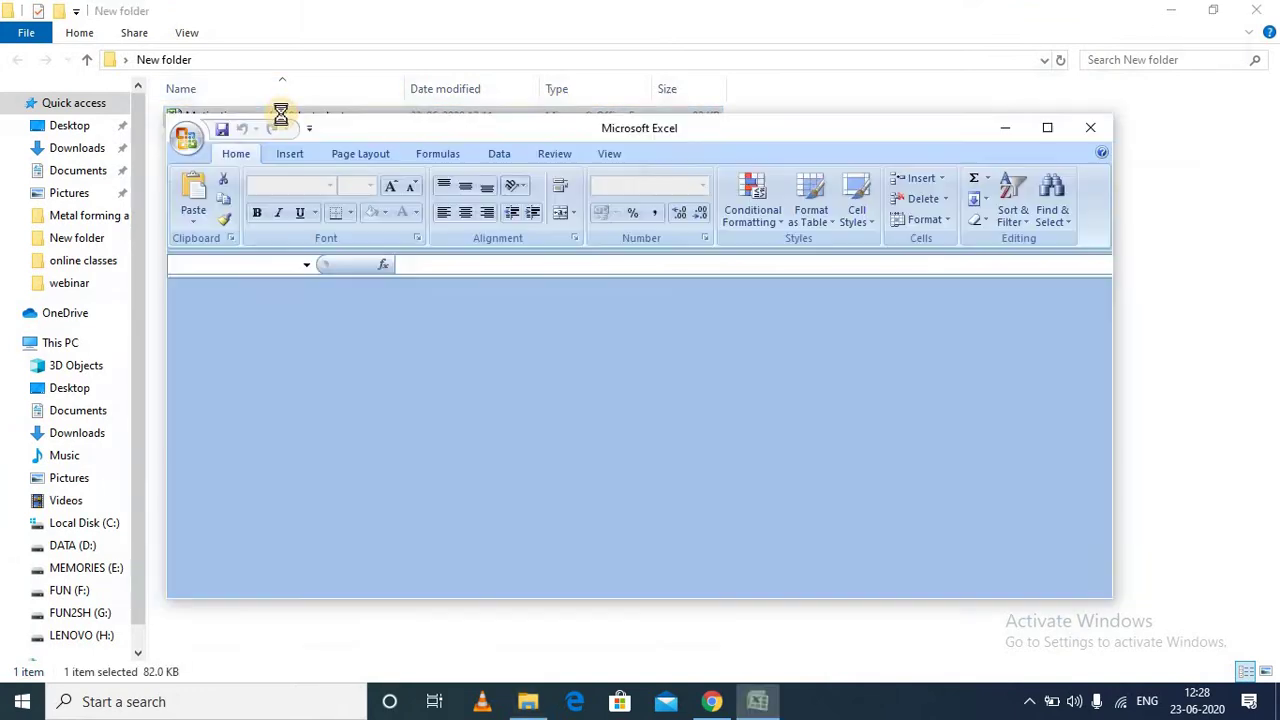
{"action": "left_click", "coordinate": [1048, 131]}
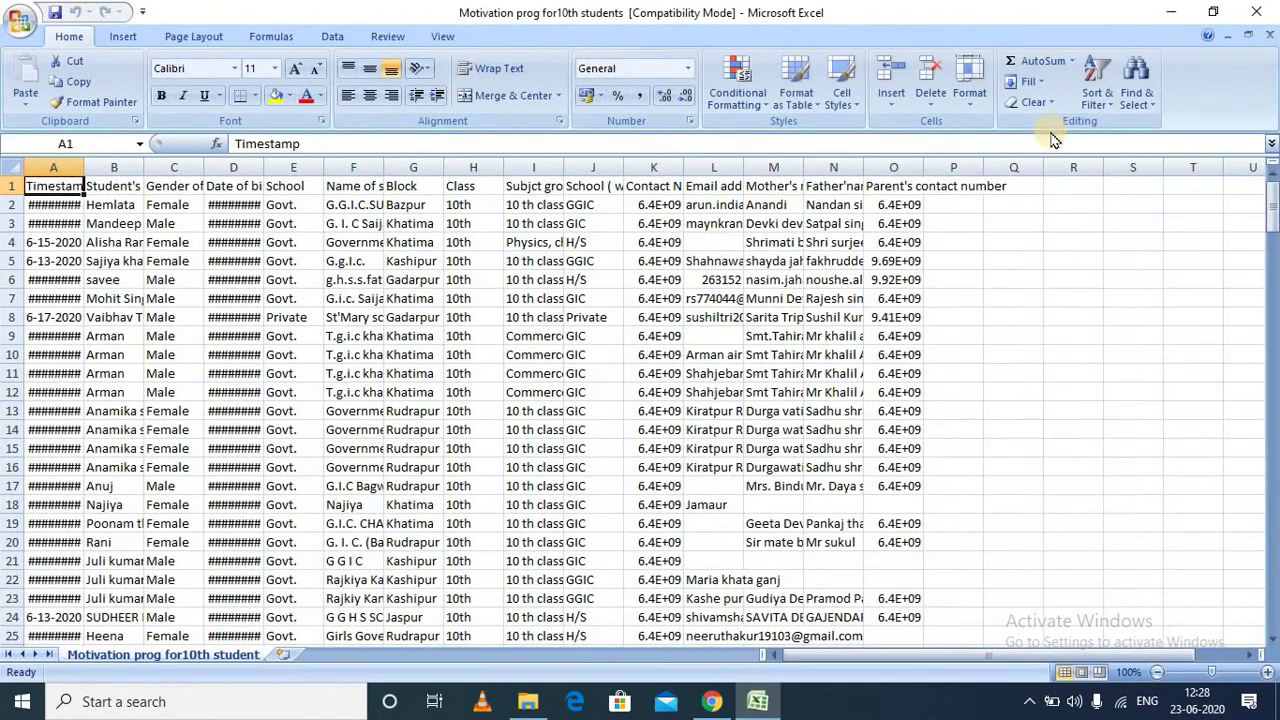
{"action": "left_click", "coordinate": [21, 25]}
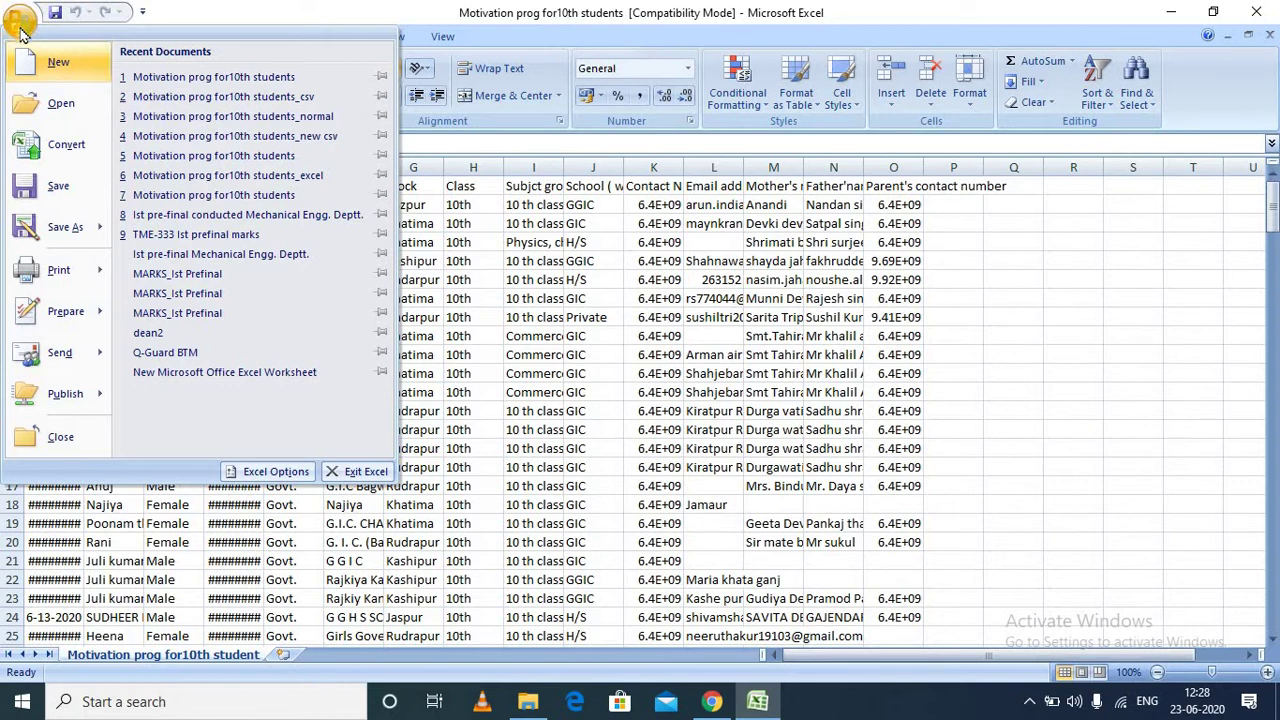
{"action": "mouse_move", "coordinate": [42, 232]}
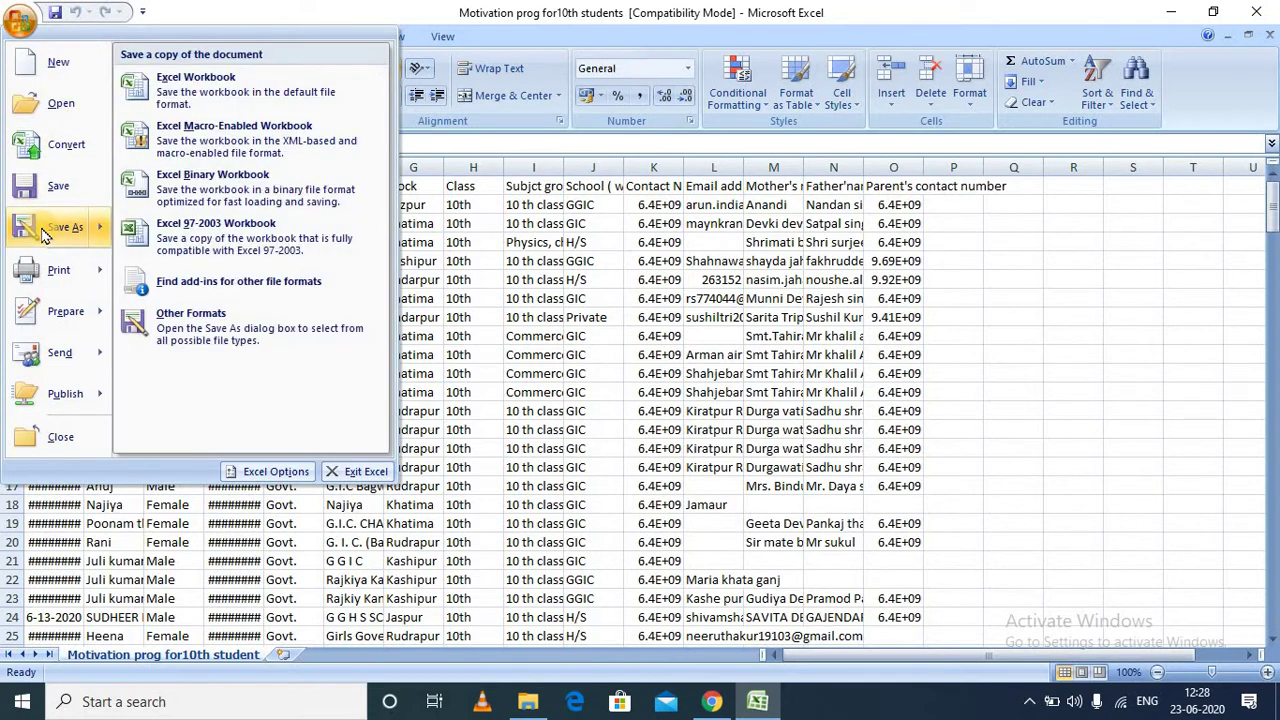
Step: In Save As, set the type to CSV (Comma delimited) and append _csv to the file name
{"action": "left_click", "coordinate": [55, 234]}
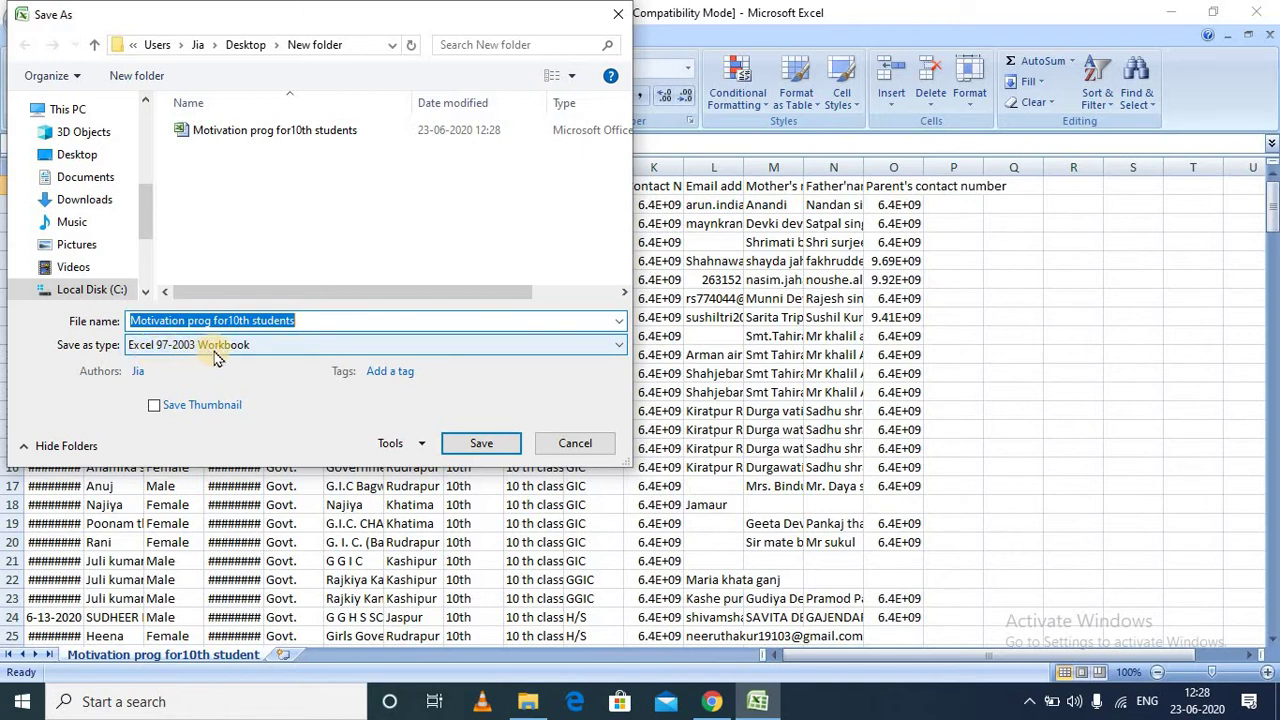
{"action": "left_click", "coordinate": [617, 350]}
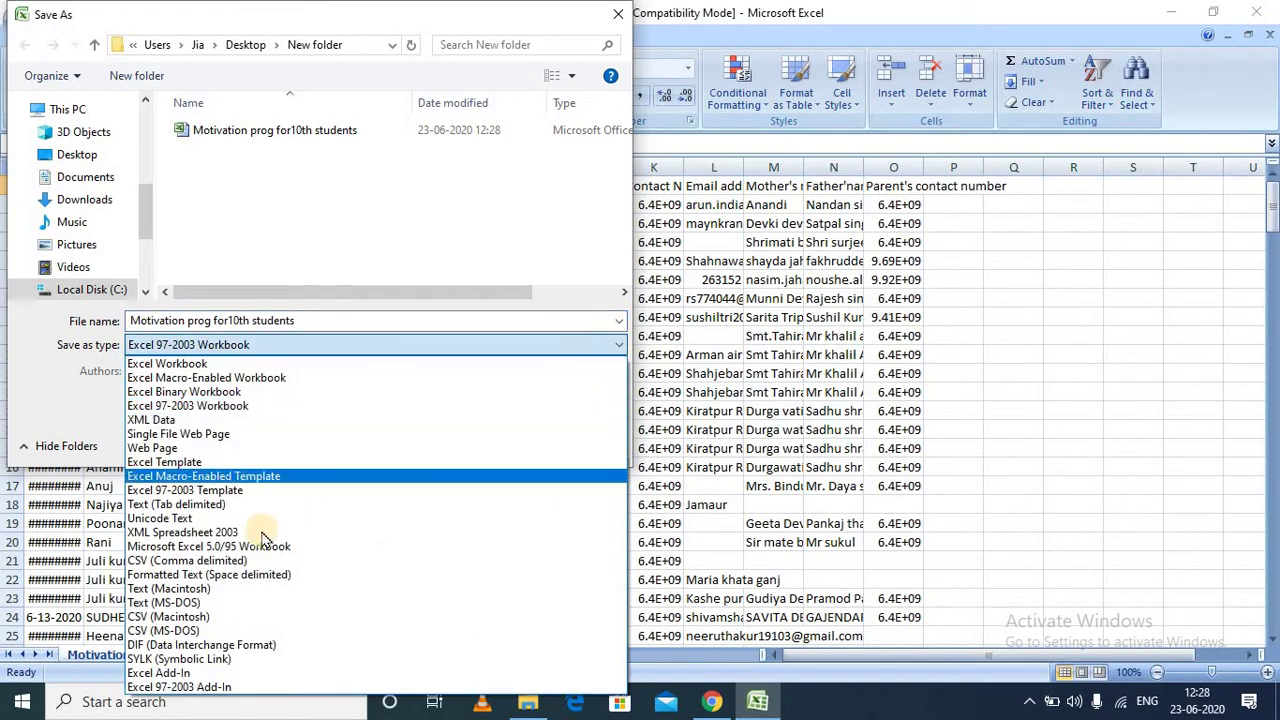
{"action": "left_click", "coordinate": [238, 562]}
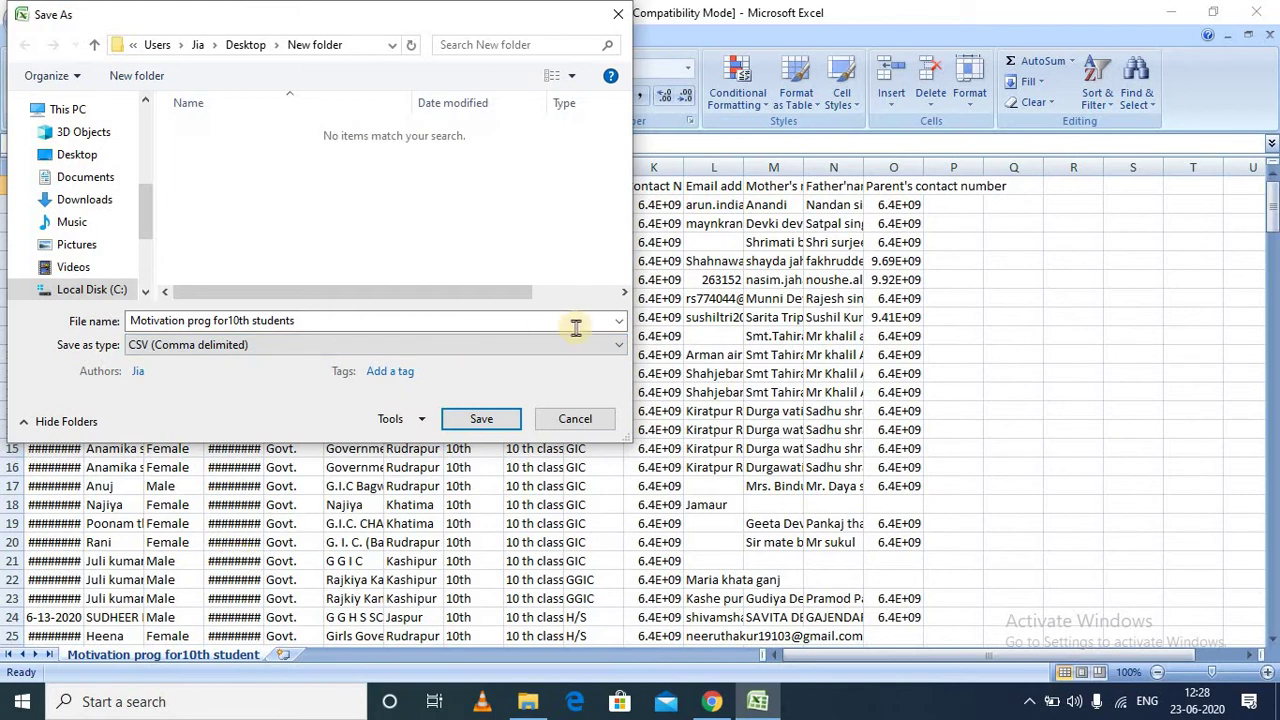
{"action": "left_click", "coordinate": [369, 319]}
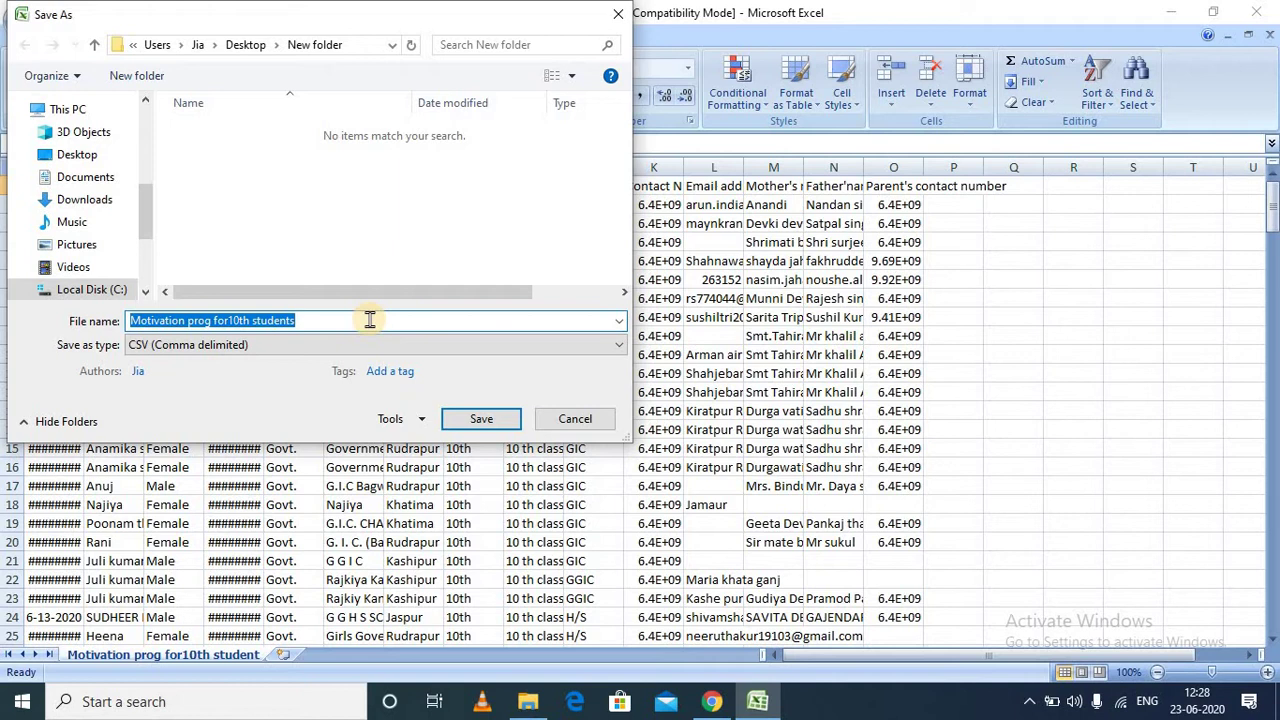
{"action": "left_click", "coordinate": [369, 319]}
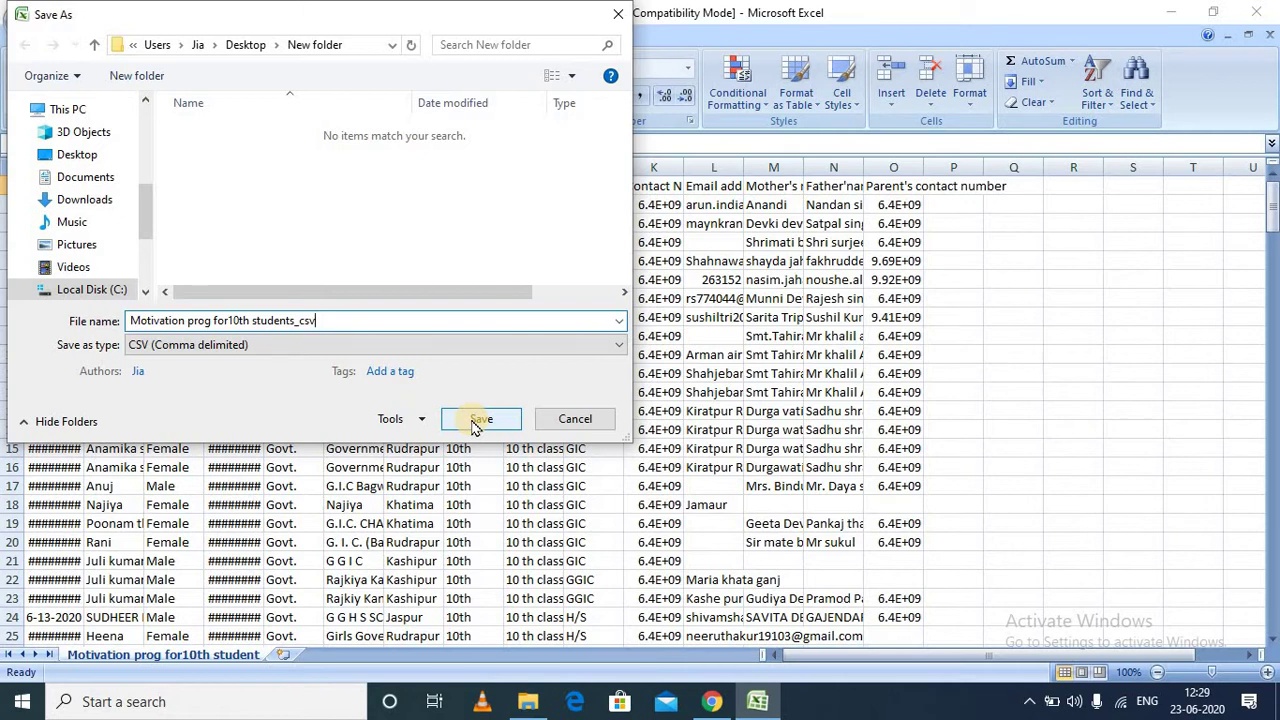
Step: Save as 'Motivation prog for10th students_csv', keep the CSV format, and close Excel
{"action": "left_click", "coordinate": [476, 422]}
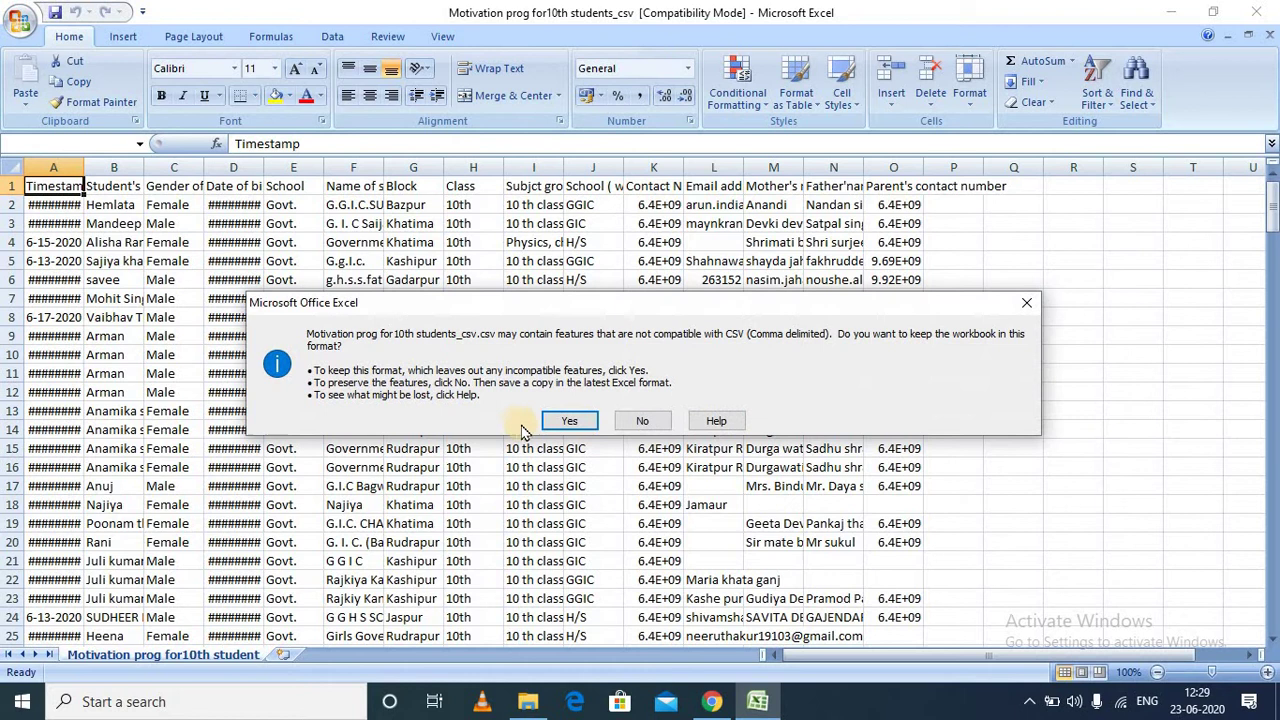
{"action": "left_click", "coordinate": [561, 421]}
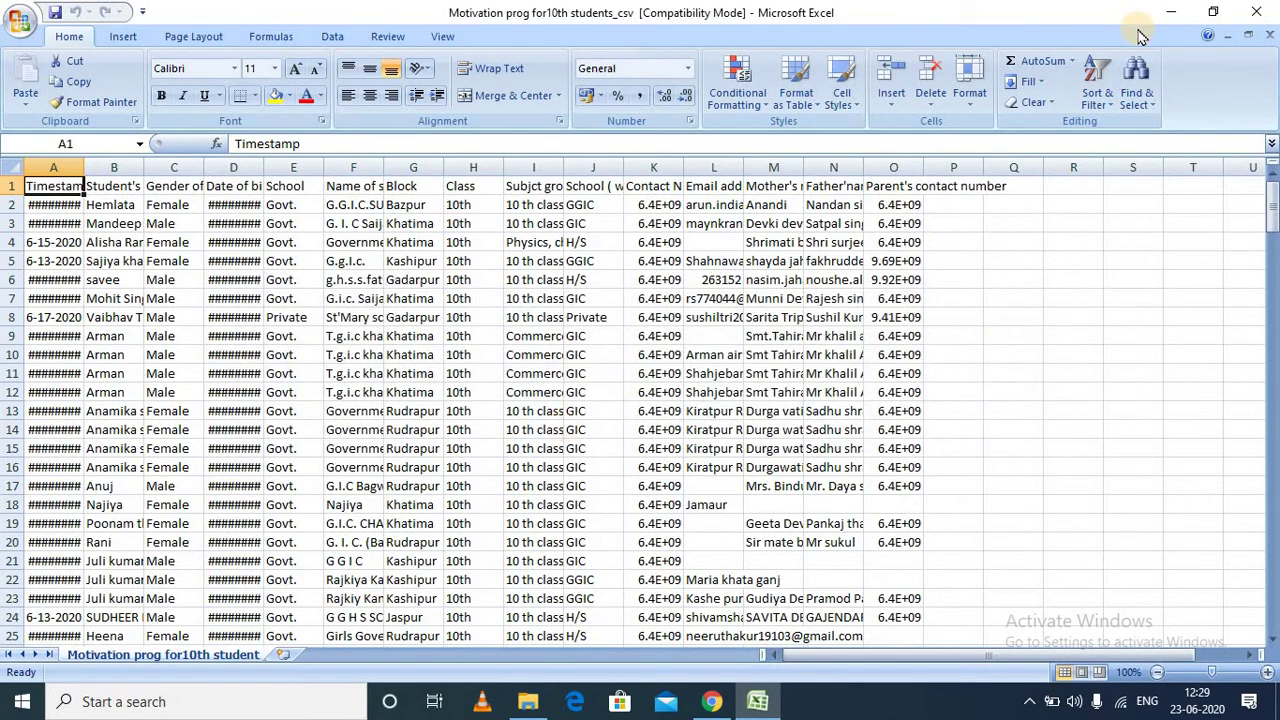
{"action": "left_click", "coordinate": [1258, 12]}
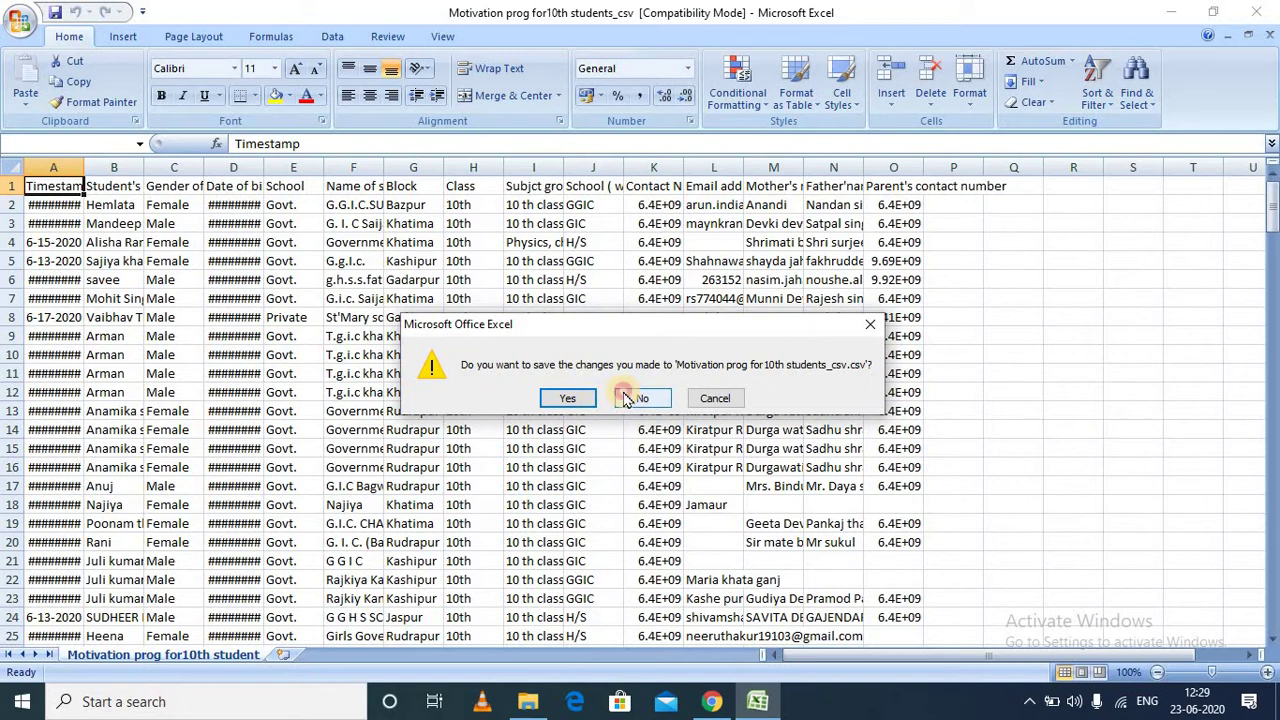
Step: Decline saving changes and confirm the 38 KB _csv file sits beside the original workbook
{"action": "left_click", "coordinate": [628, 398]}
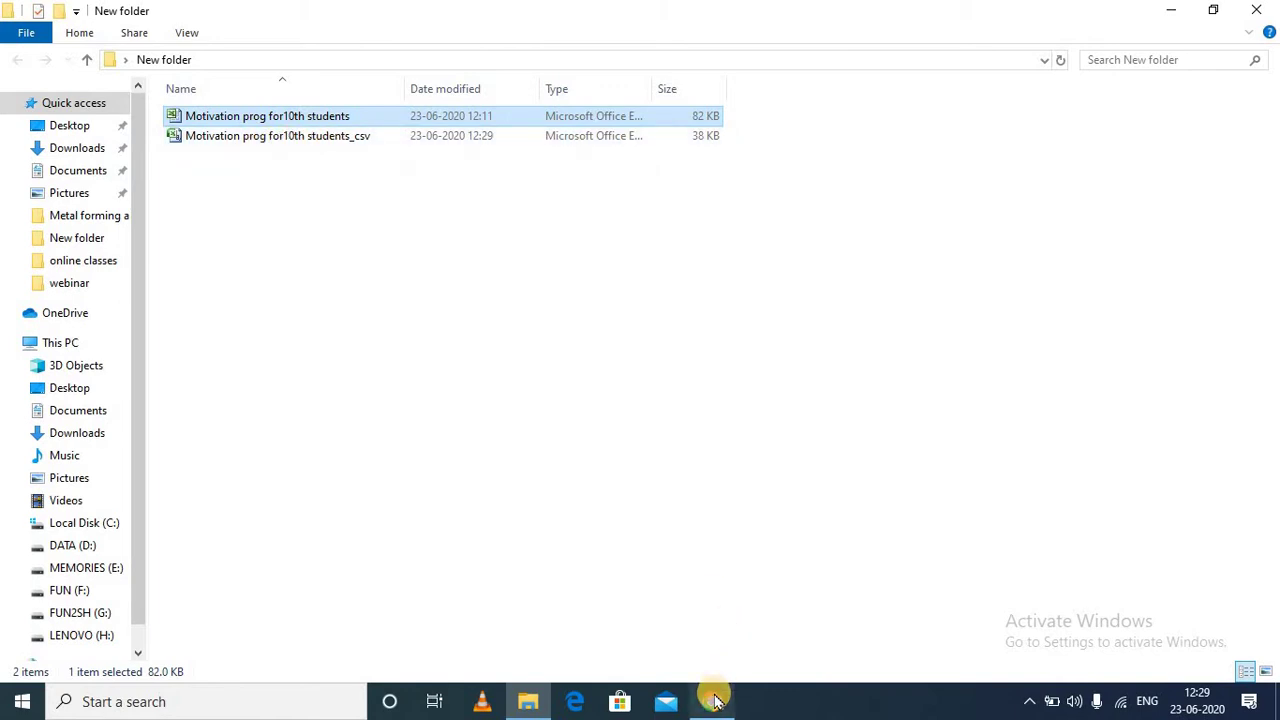
{"action": "mouse_move", "coordinate": [715, 700]}
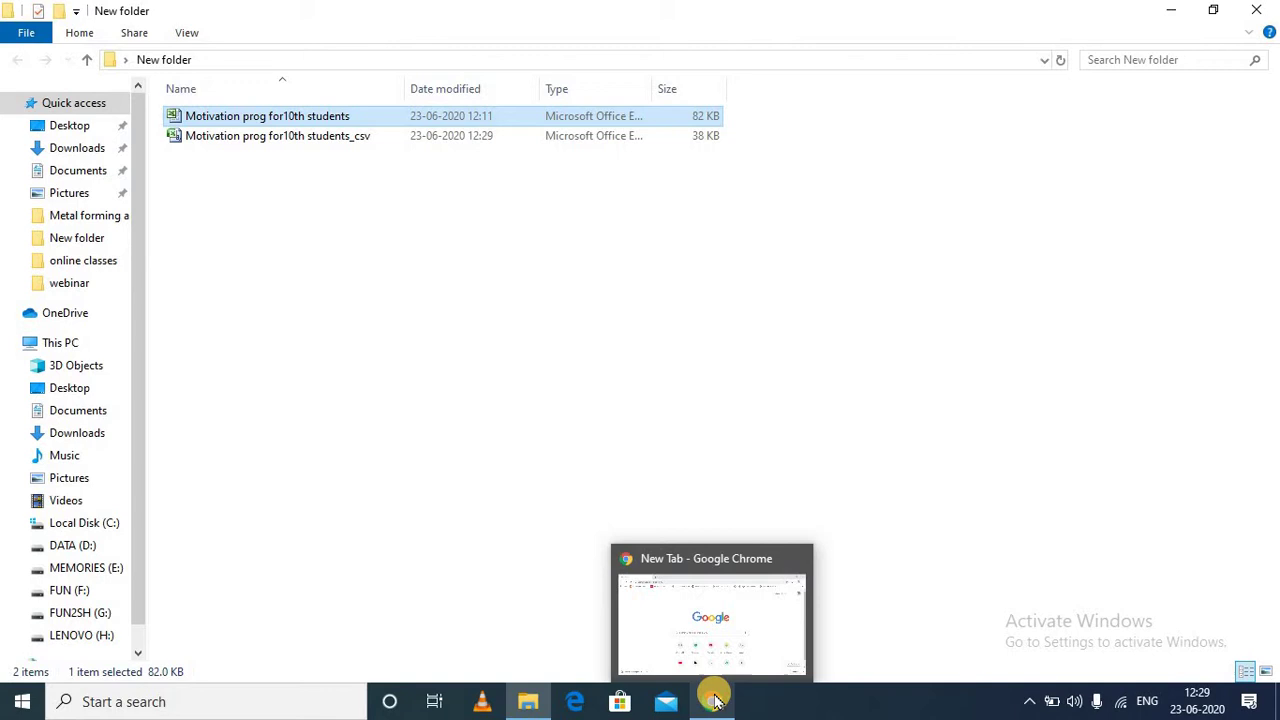
Step: Switch to Chrome and launch Google Contacts from the Google apps grid
{"action": "left_click", "coordinate": [715, 700]}
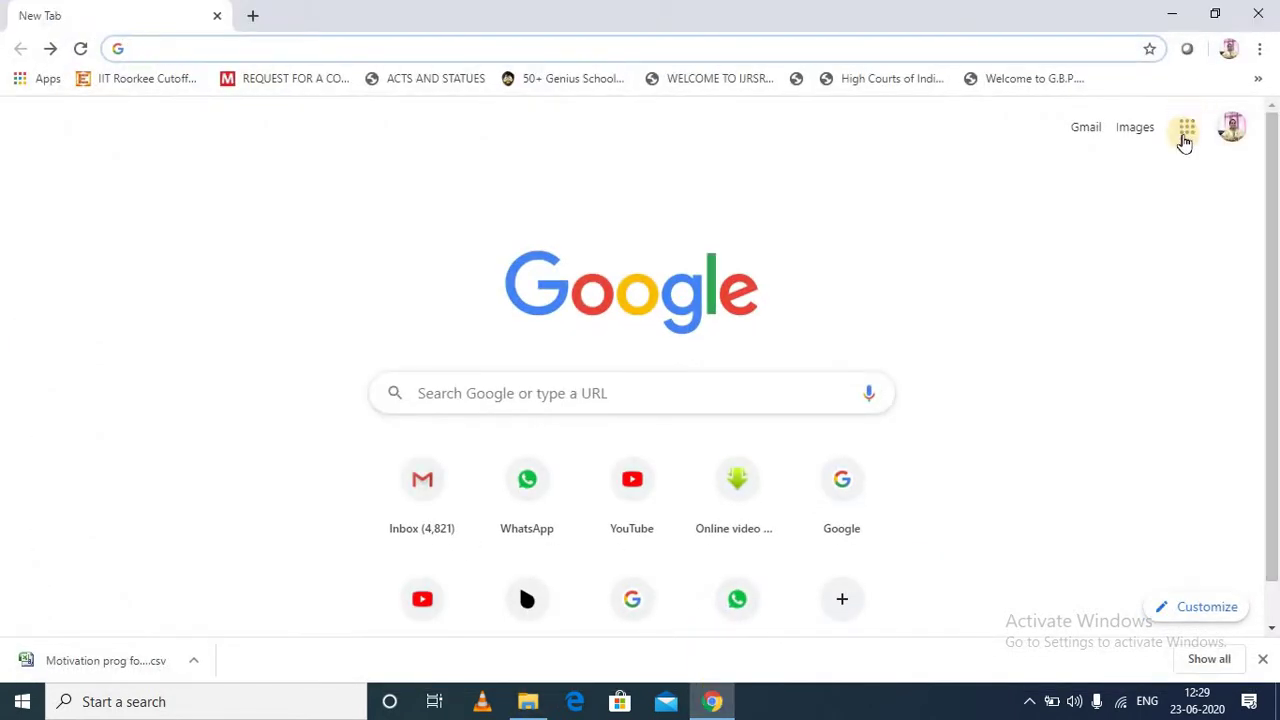
{"action": "left_click", "coordinate": [1185, 138]}
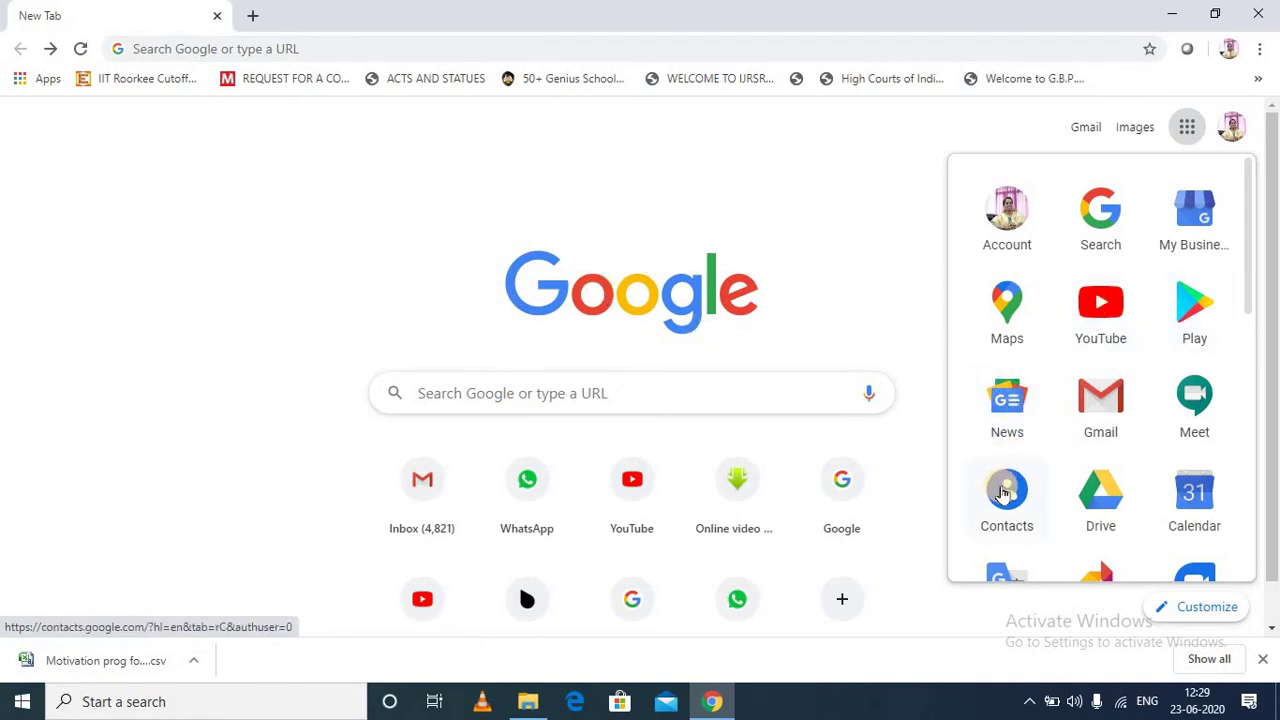
{"action": "left_click", "coordinate": [1004, 492]}
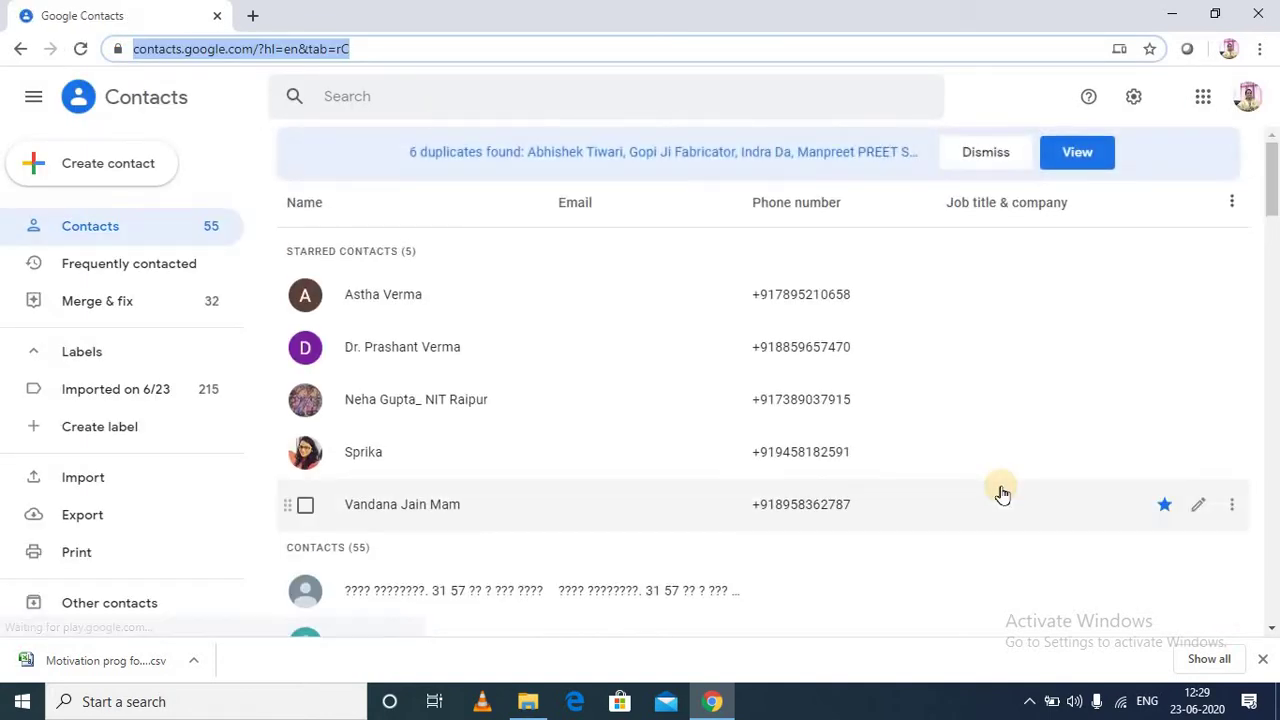
{"action": "left_click", "coordinate": [1200, 108]}
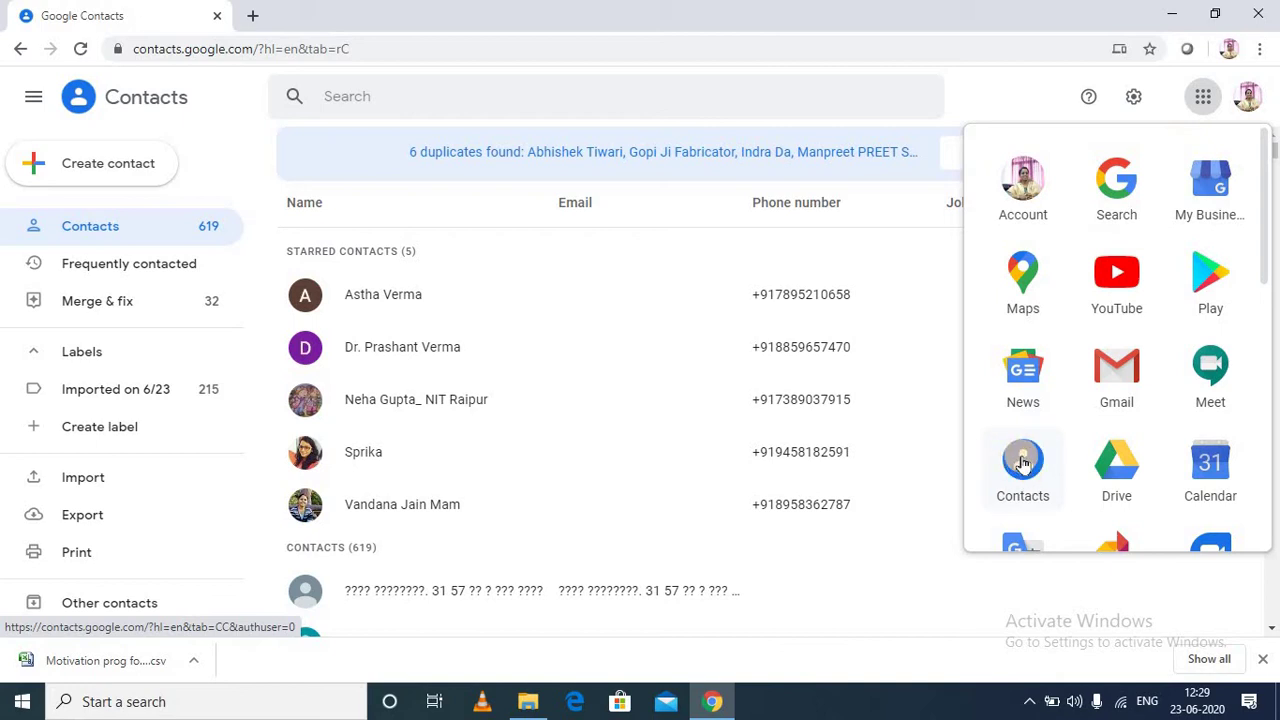
{"action": "left_click", "coordinate": [1011, 102]}
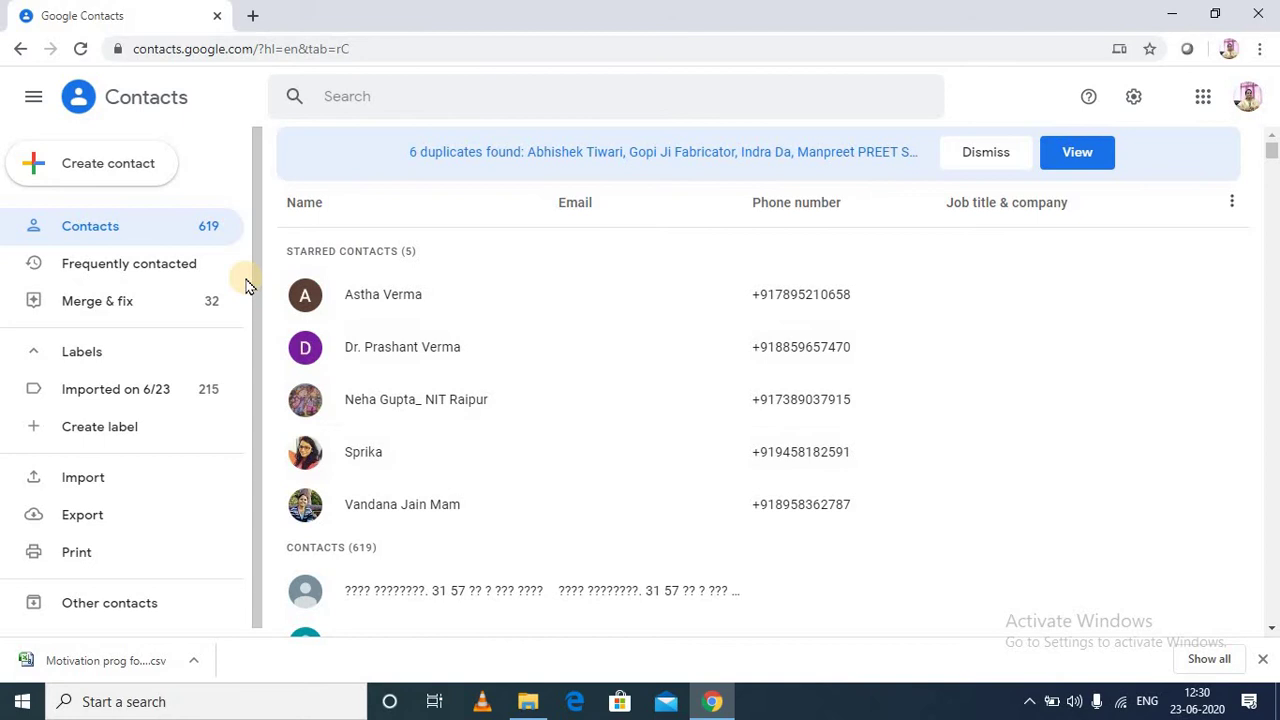
Step: Start a contacts import and pick the Motivation prog for10th students CSV file as the source
{"action": "left_click", "coordinate": [89, 480]}
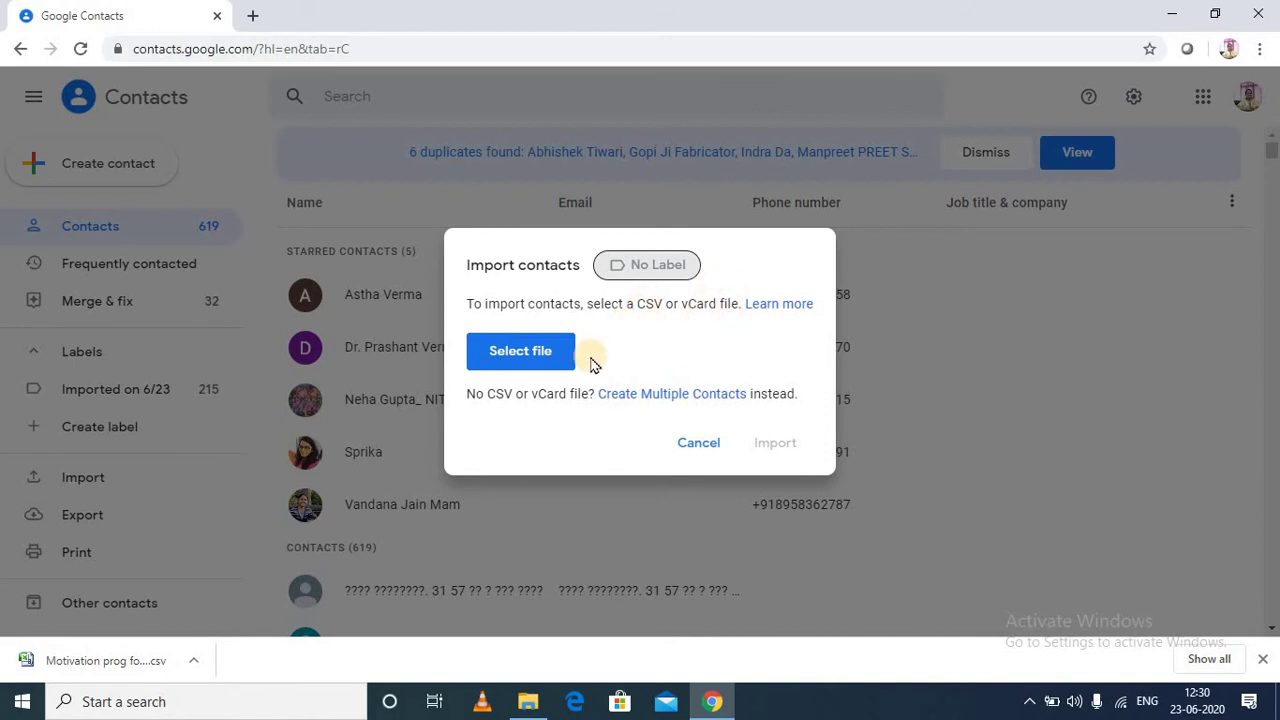
{"action": "left_click", "coordinate": [545, 358]}
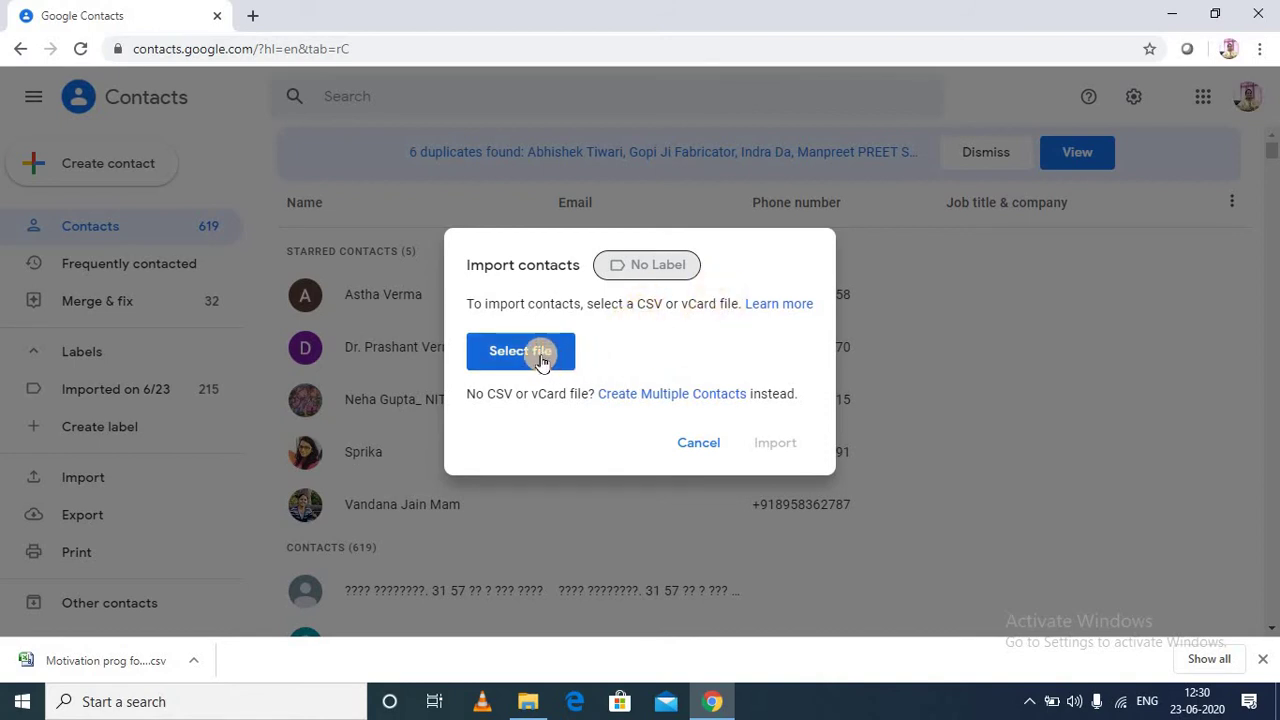
{"action": "left_click", "coordinate": [542, 360]}
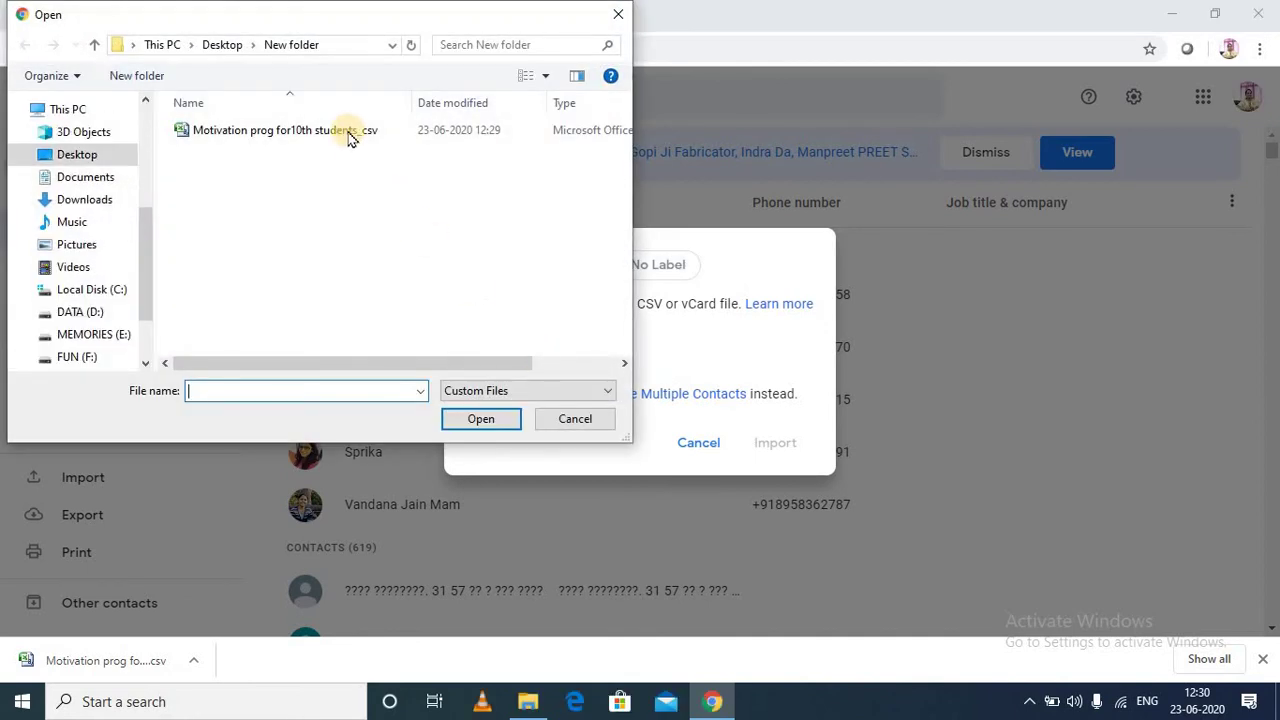
{"action": "double_click", "coordinate": [345, 145]}
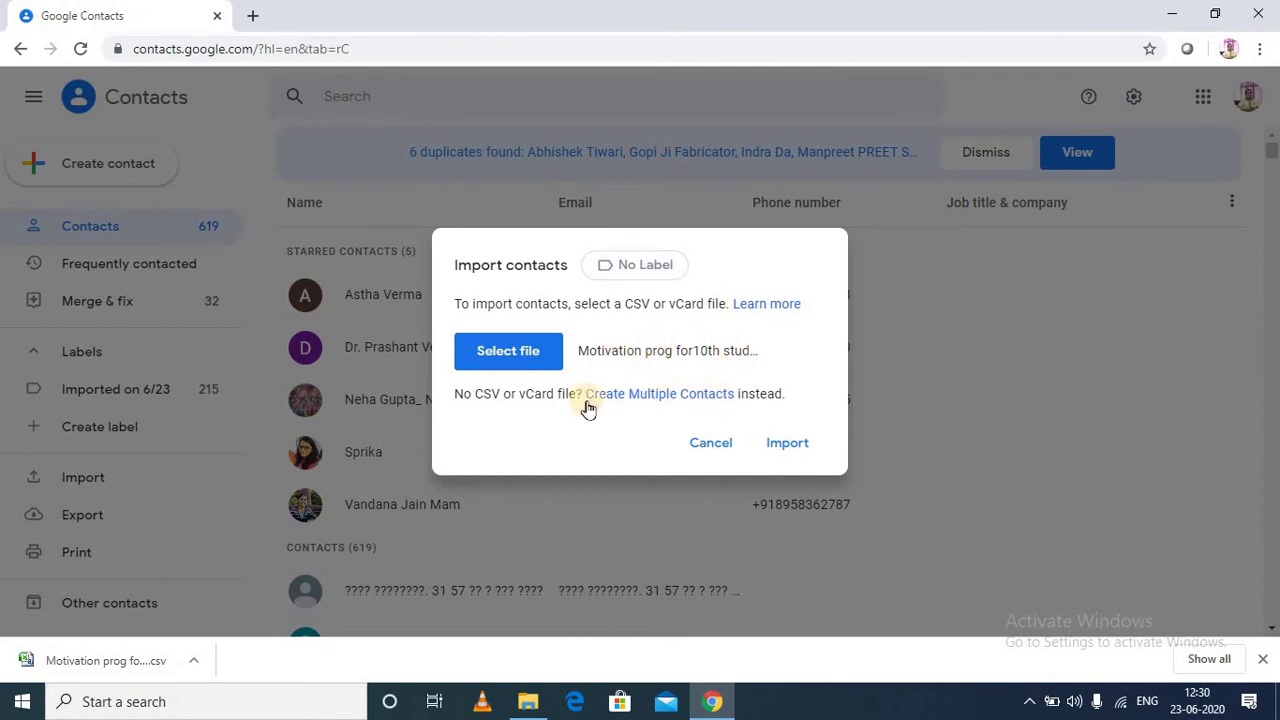
Step: Run the import and view the new Imported on 6/23 label holding 215 contacts
{"action": "left_click", "coordinate": [788, 444]}
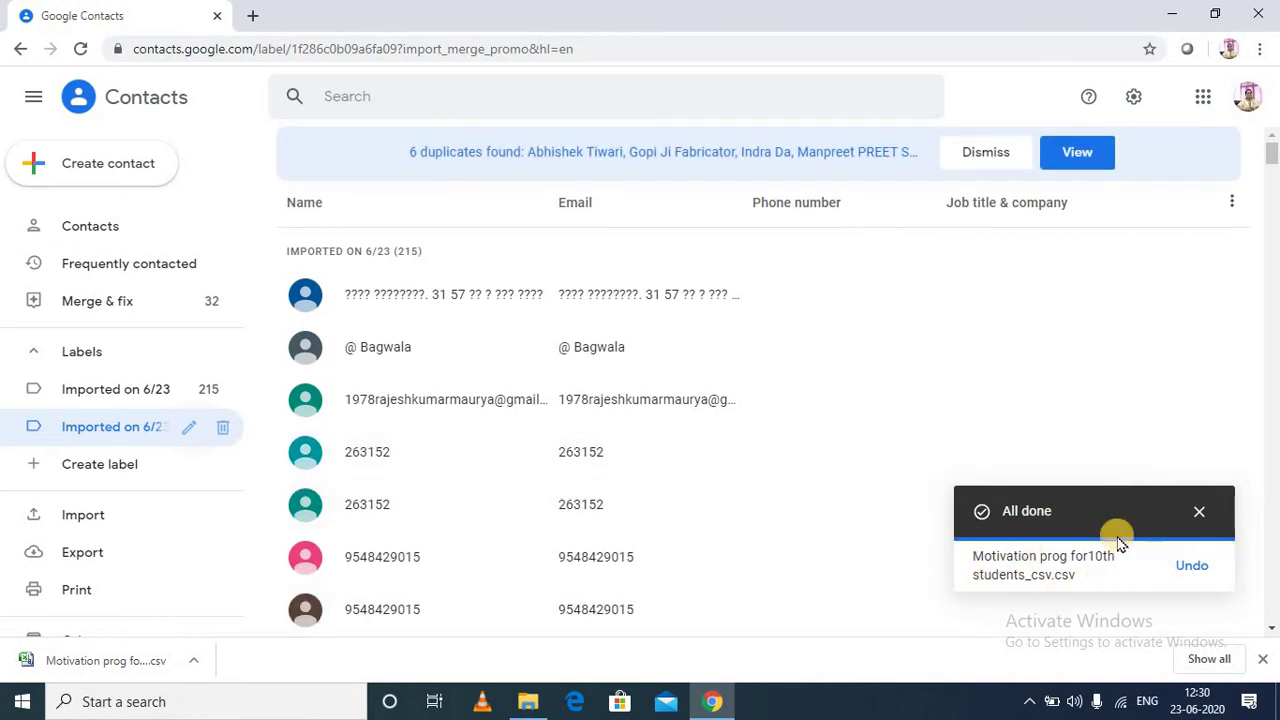
{"action": "left_click", "coordinate": [1200, 511]}
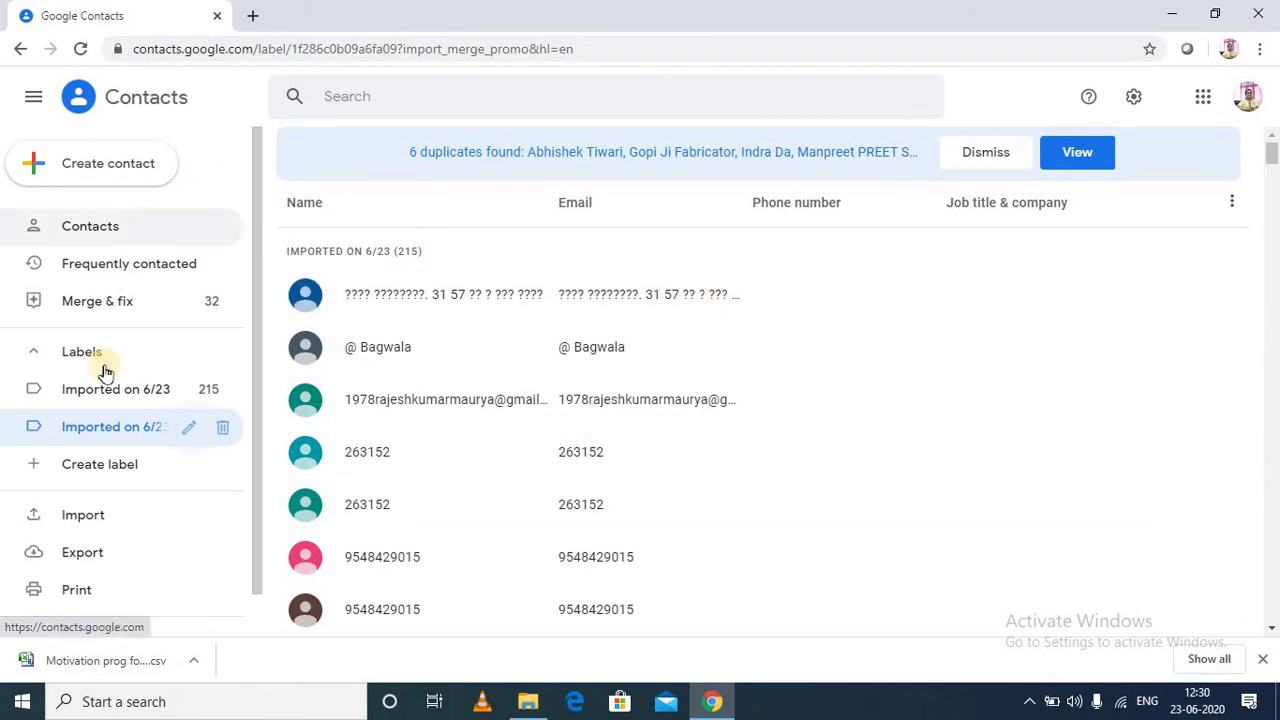
{"action": "left_click", "coordinate": [52, 430]}
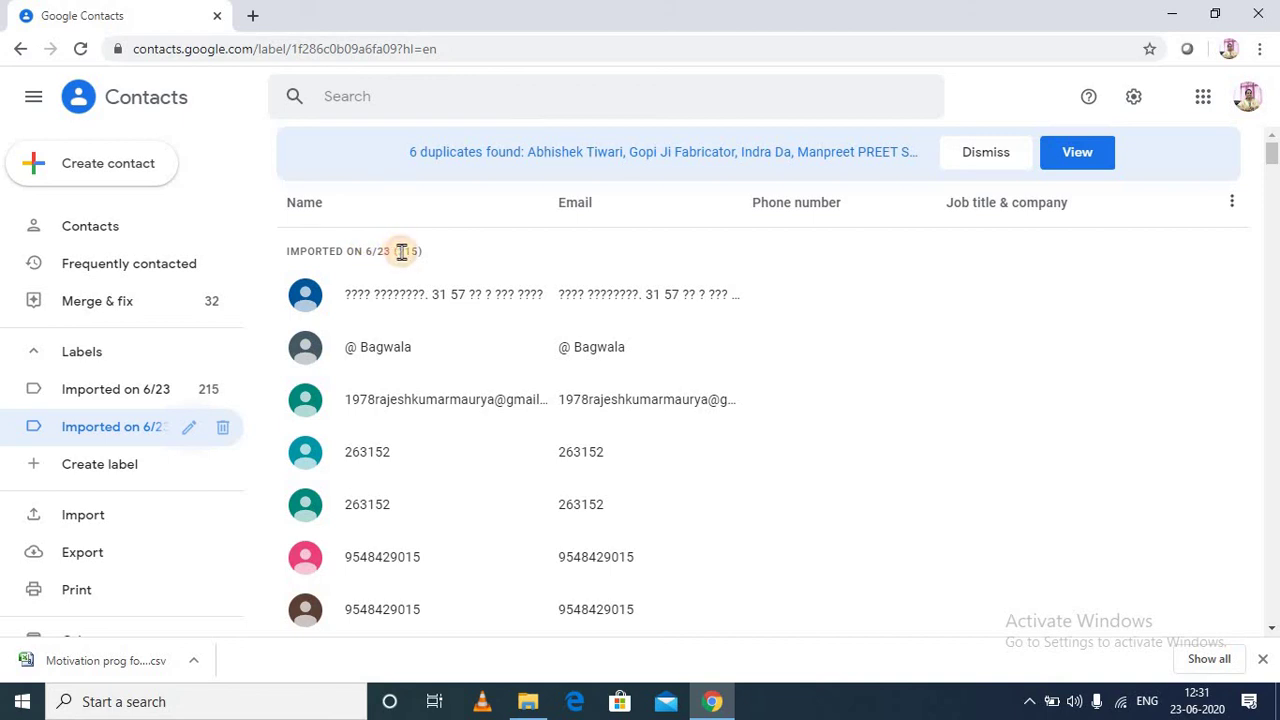
{"action": "left_click_drag", "start_coordinate": [398, 252], "coordinate": [428, 262]}
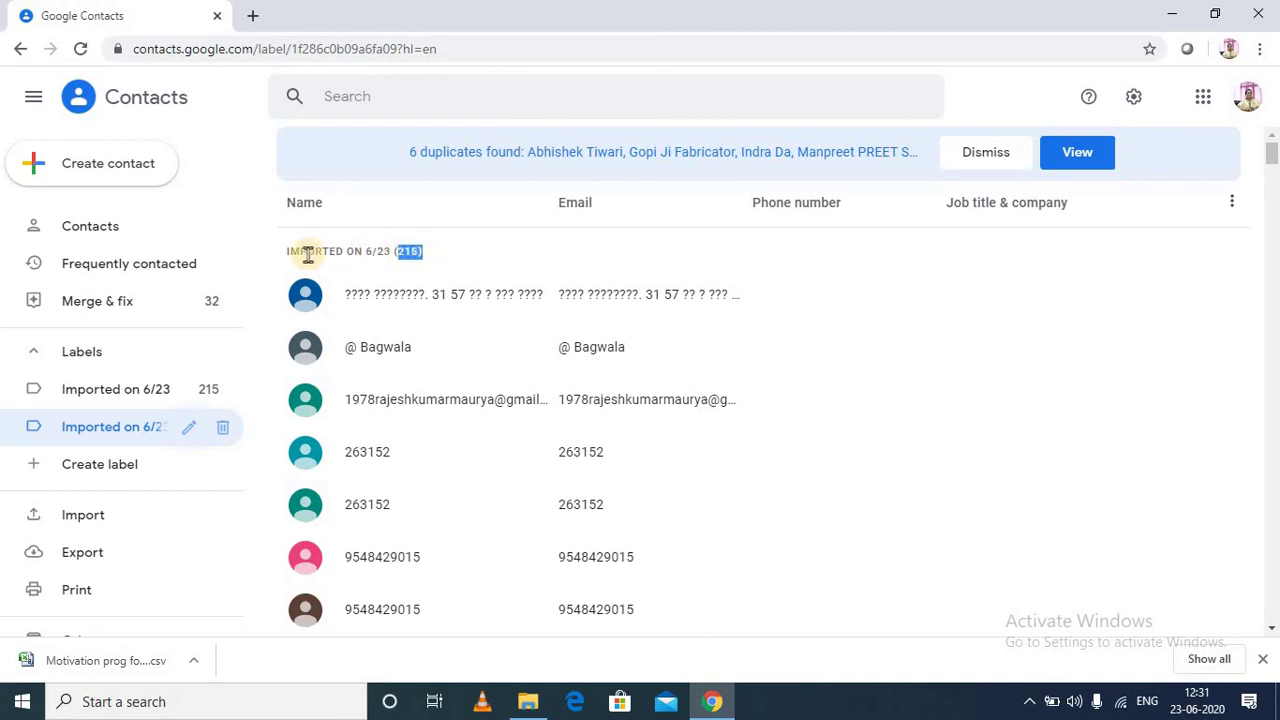
{"action": "left_click_drag", "start_coordinate": [287, 251], "coordinate": [421, 253]}
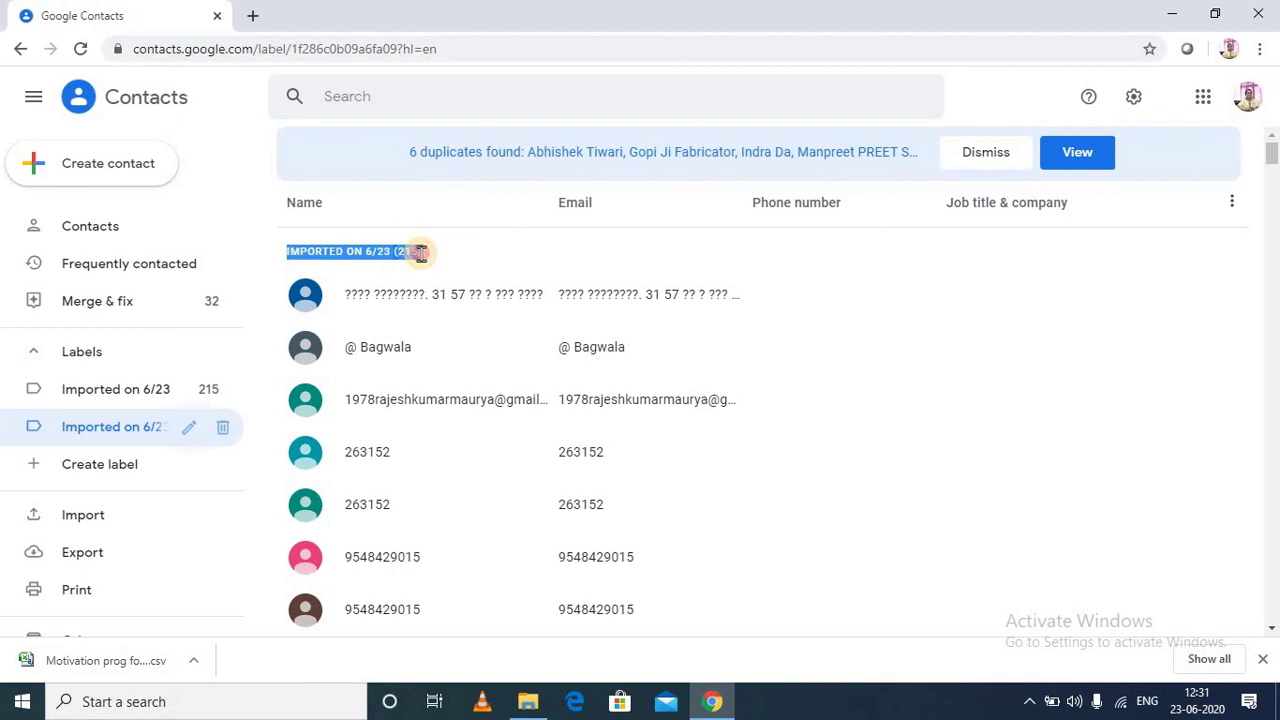